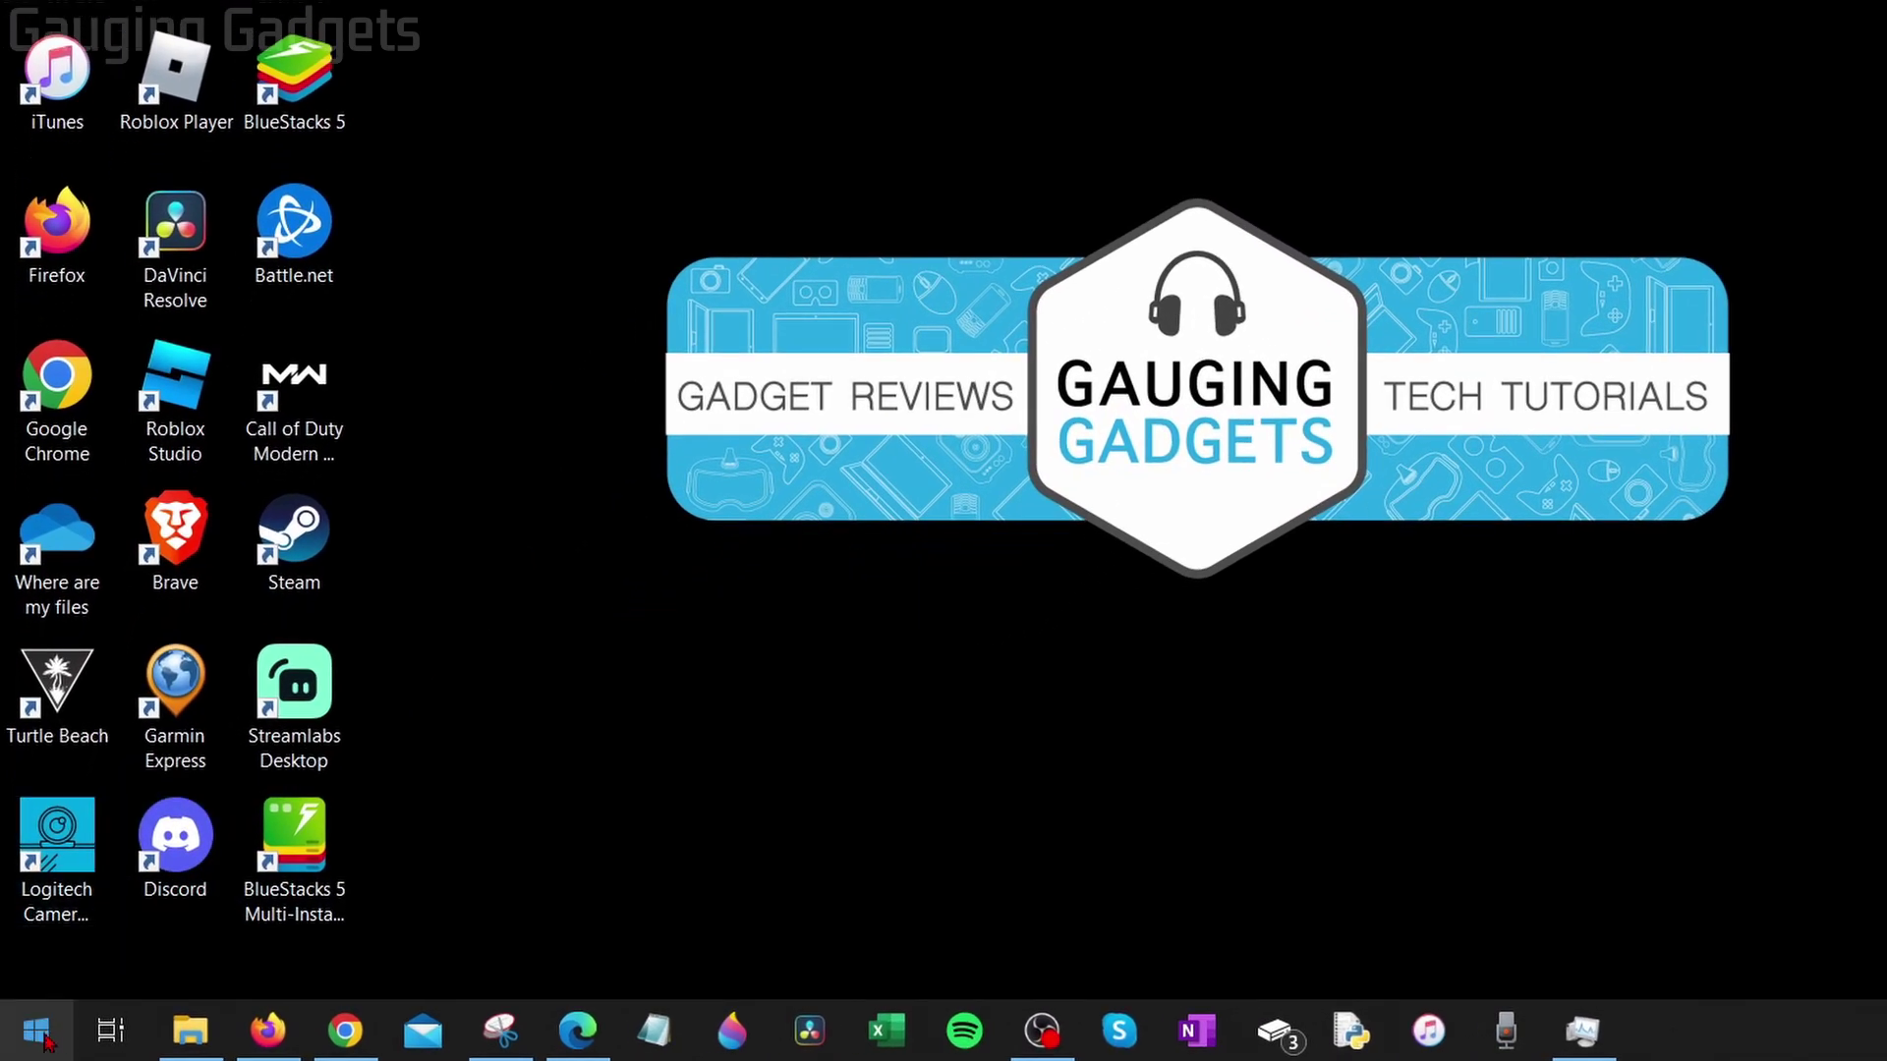
Bring up the Start menu to search the computer for Control Panel.
left_click(36, 1036)
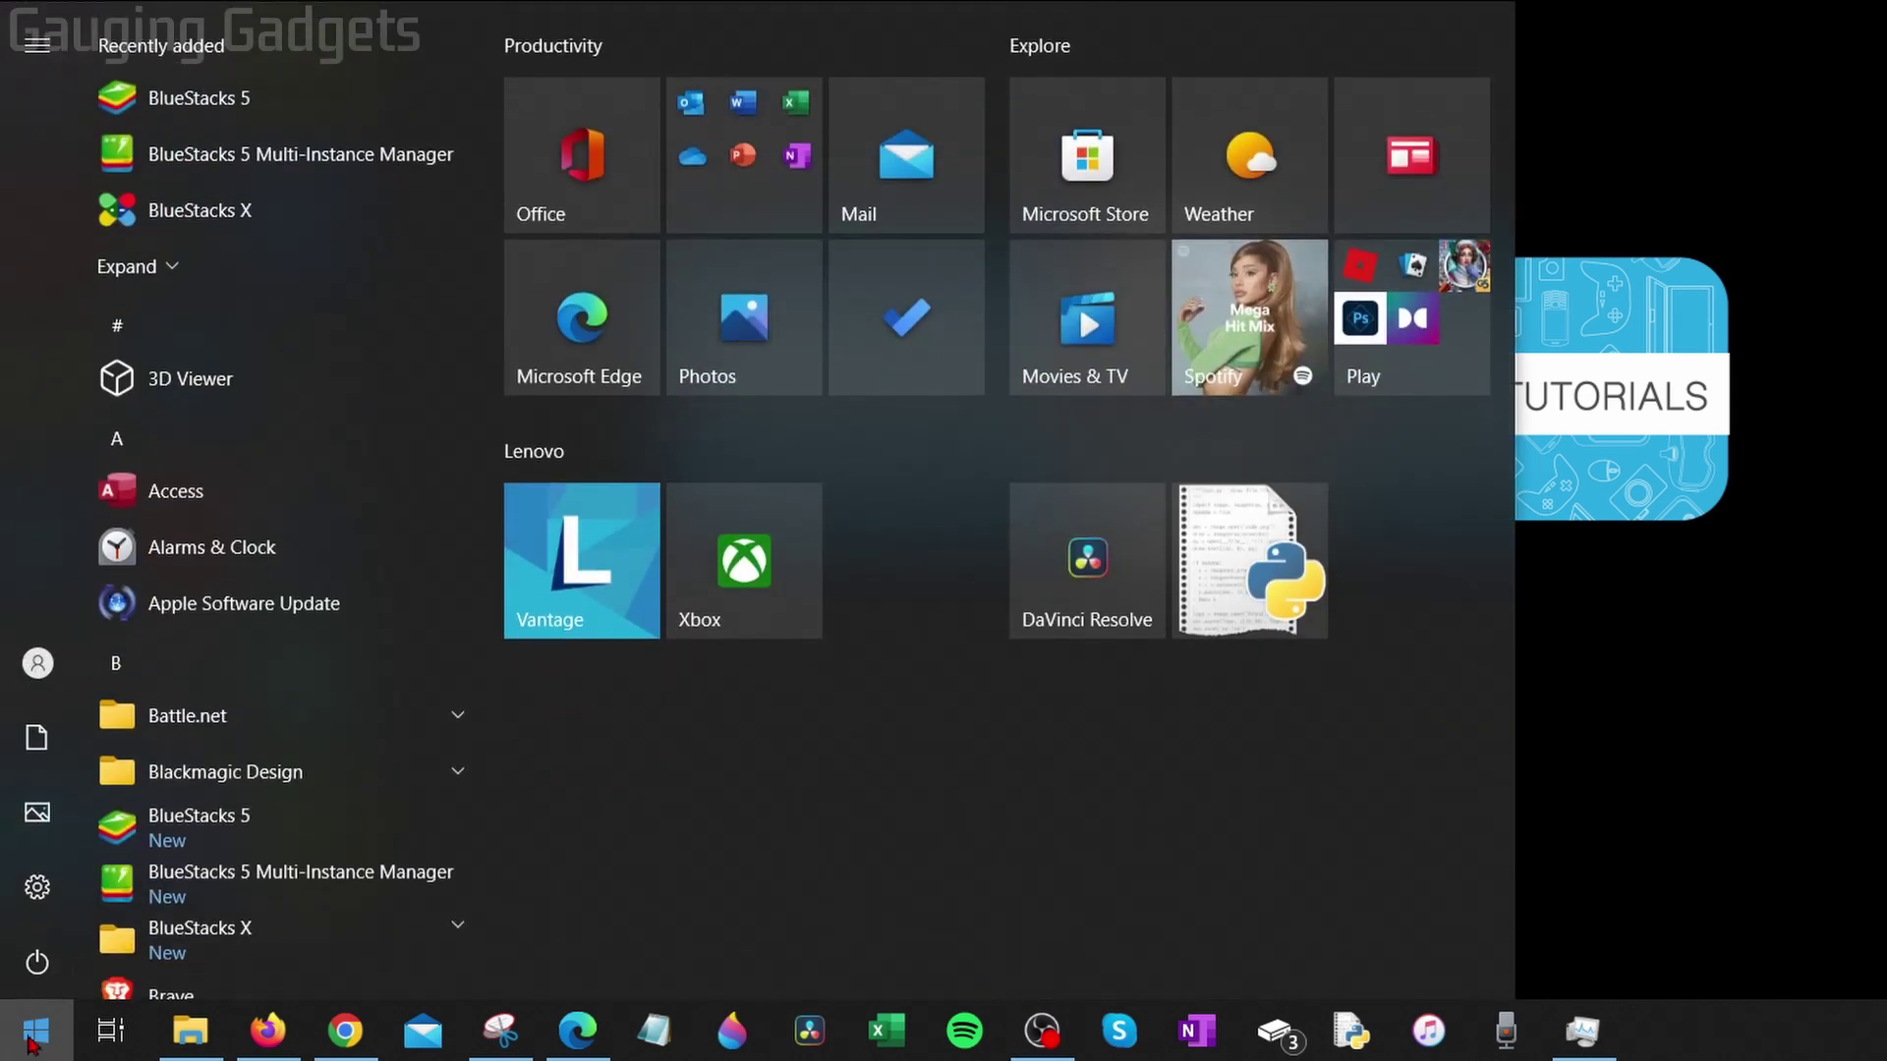
type("control")
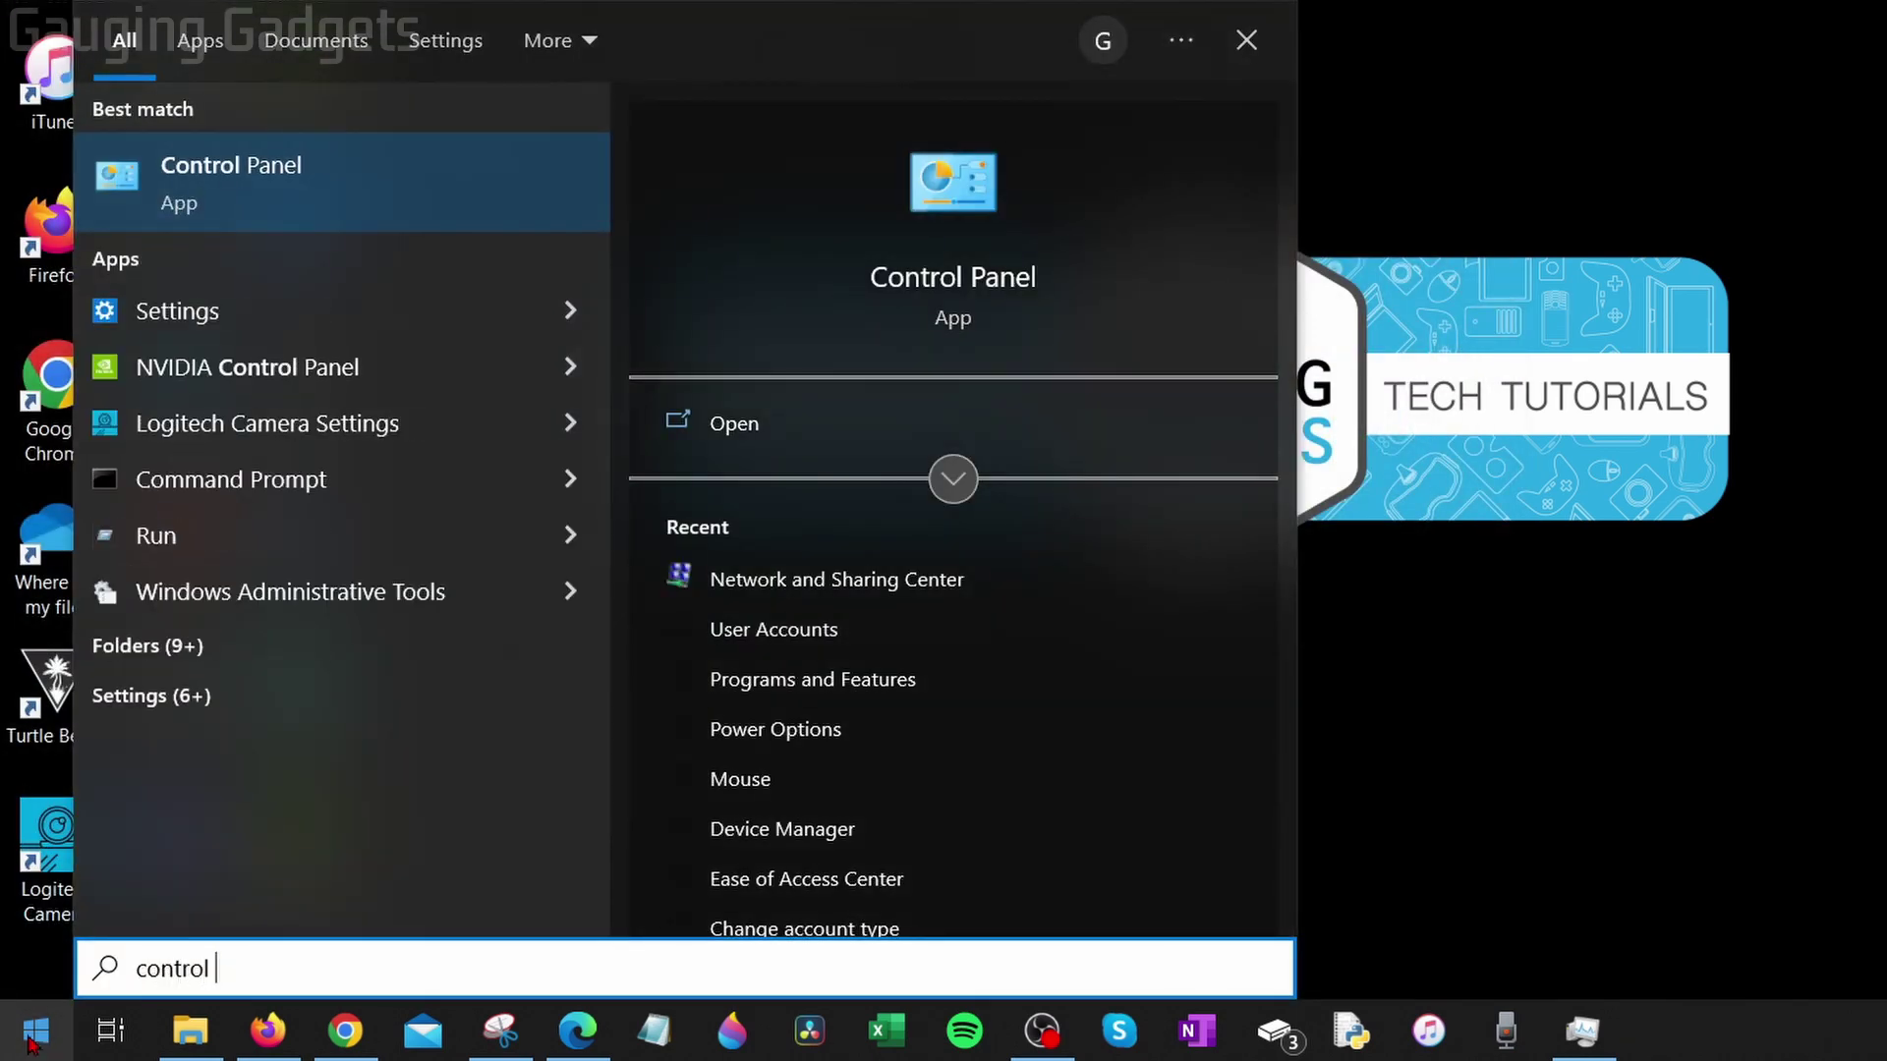
type(" panel")
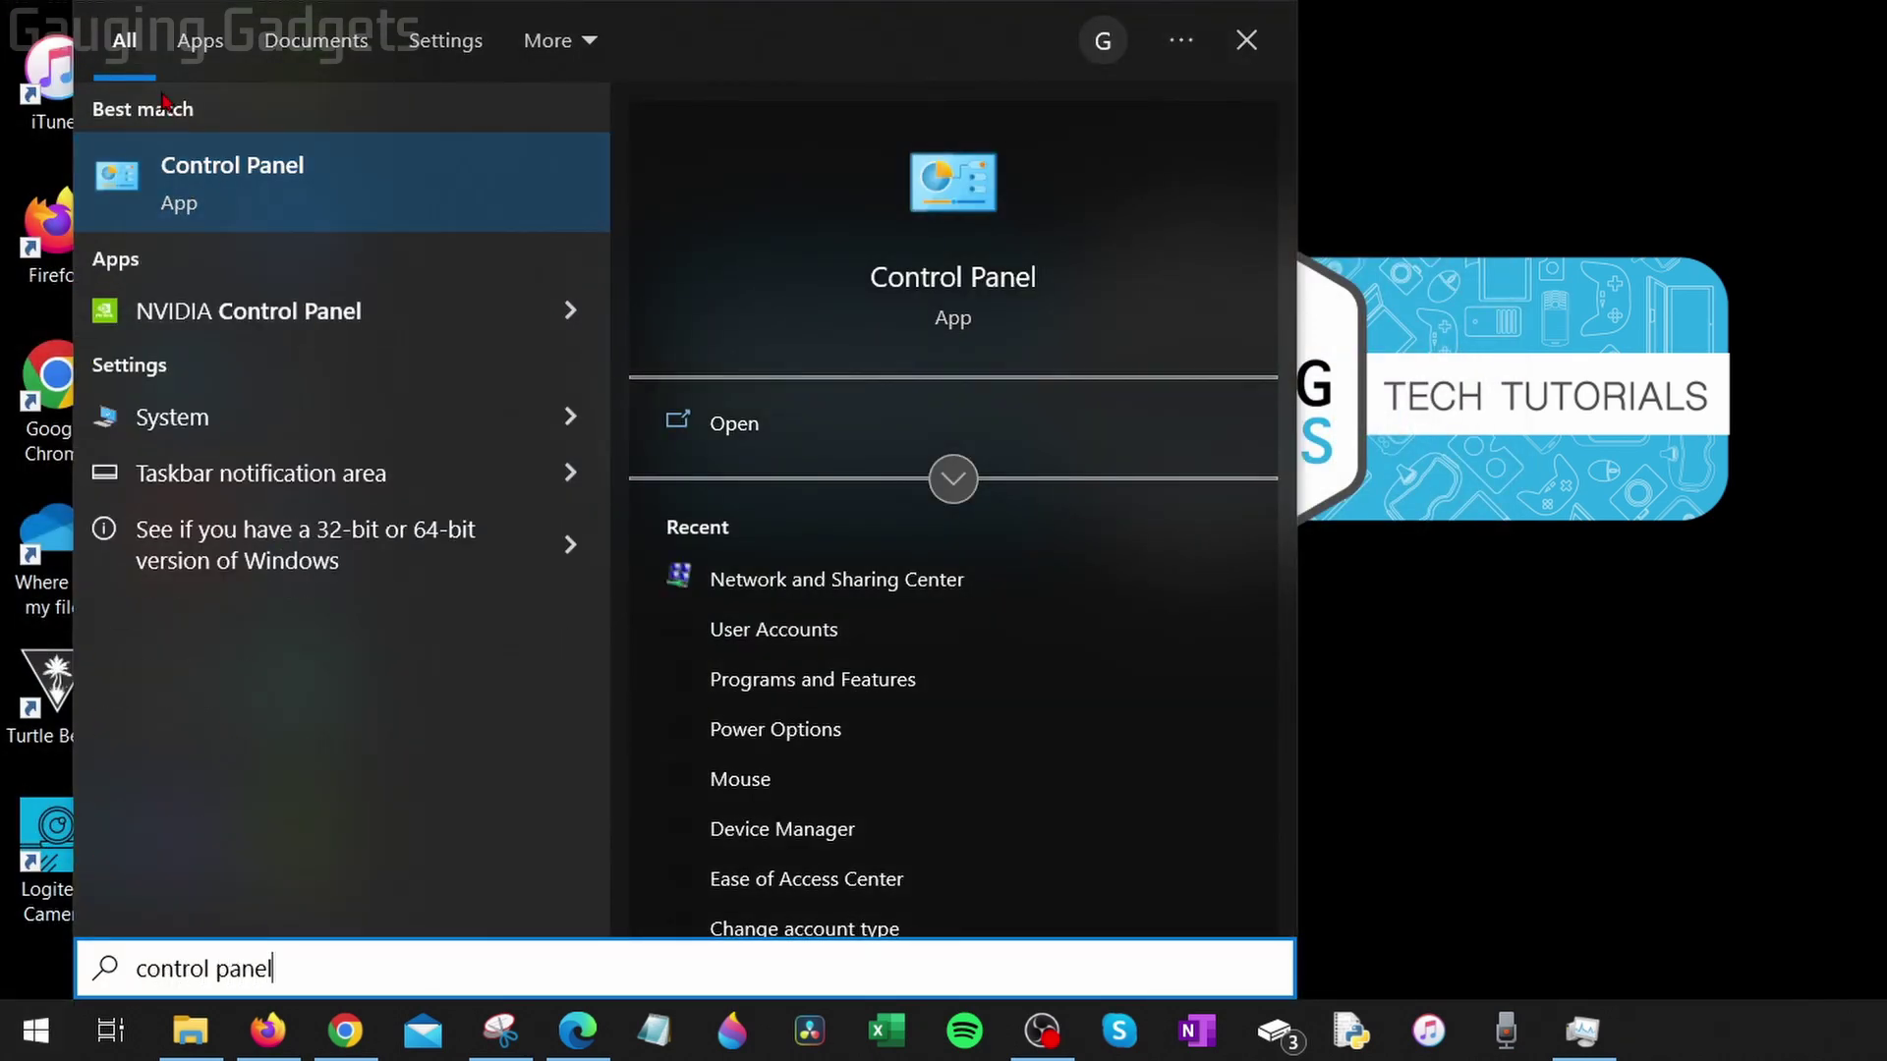
Show Control Panel items as Small icons and go into Network and Sharing Center.
left_click(222, 198)
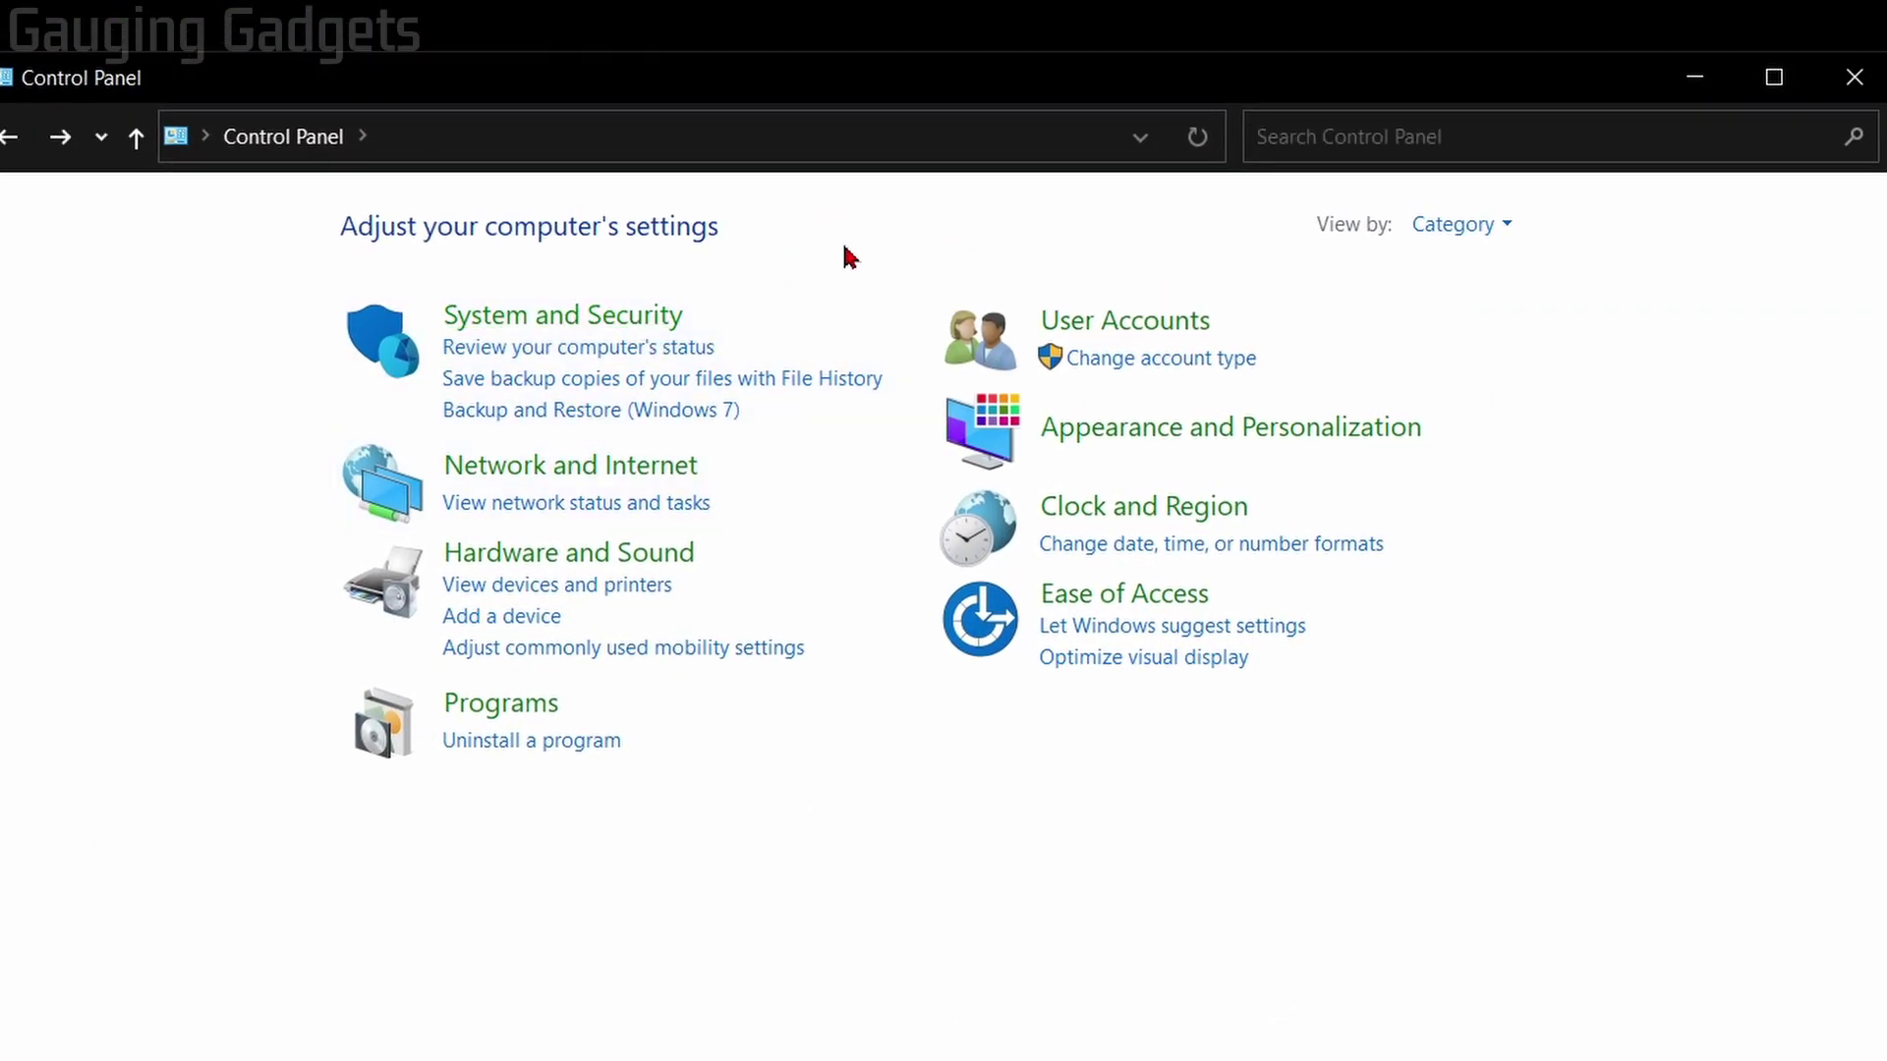
left_click(1496, 230)
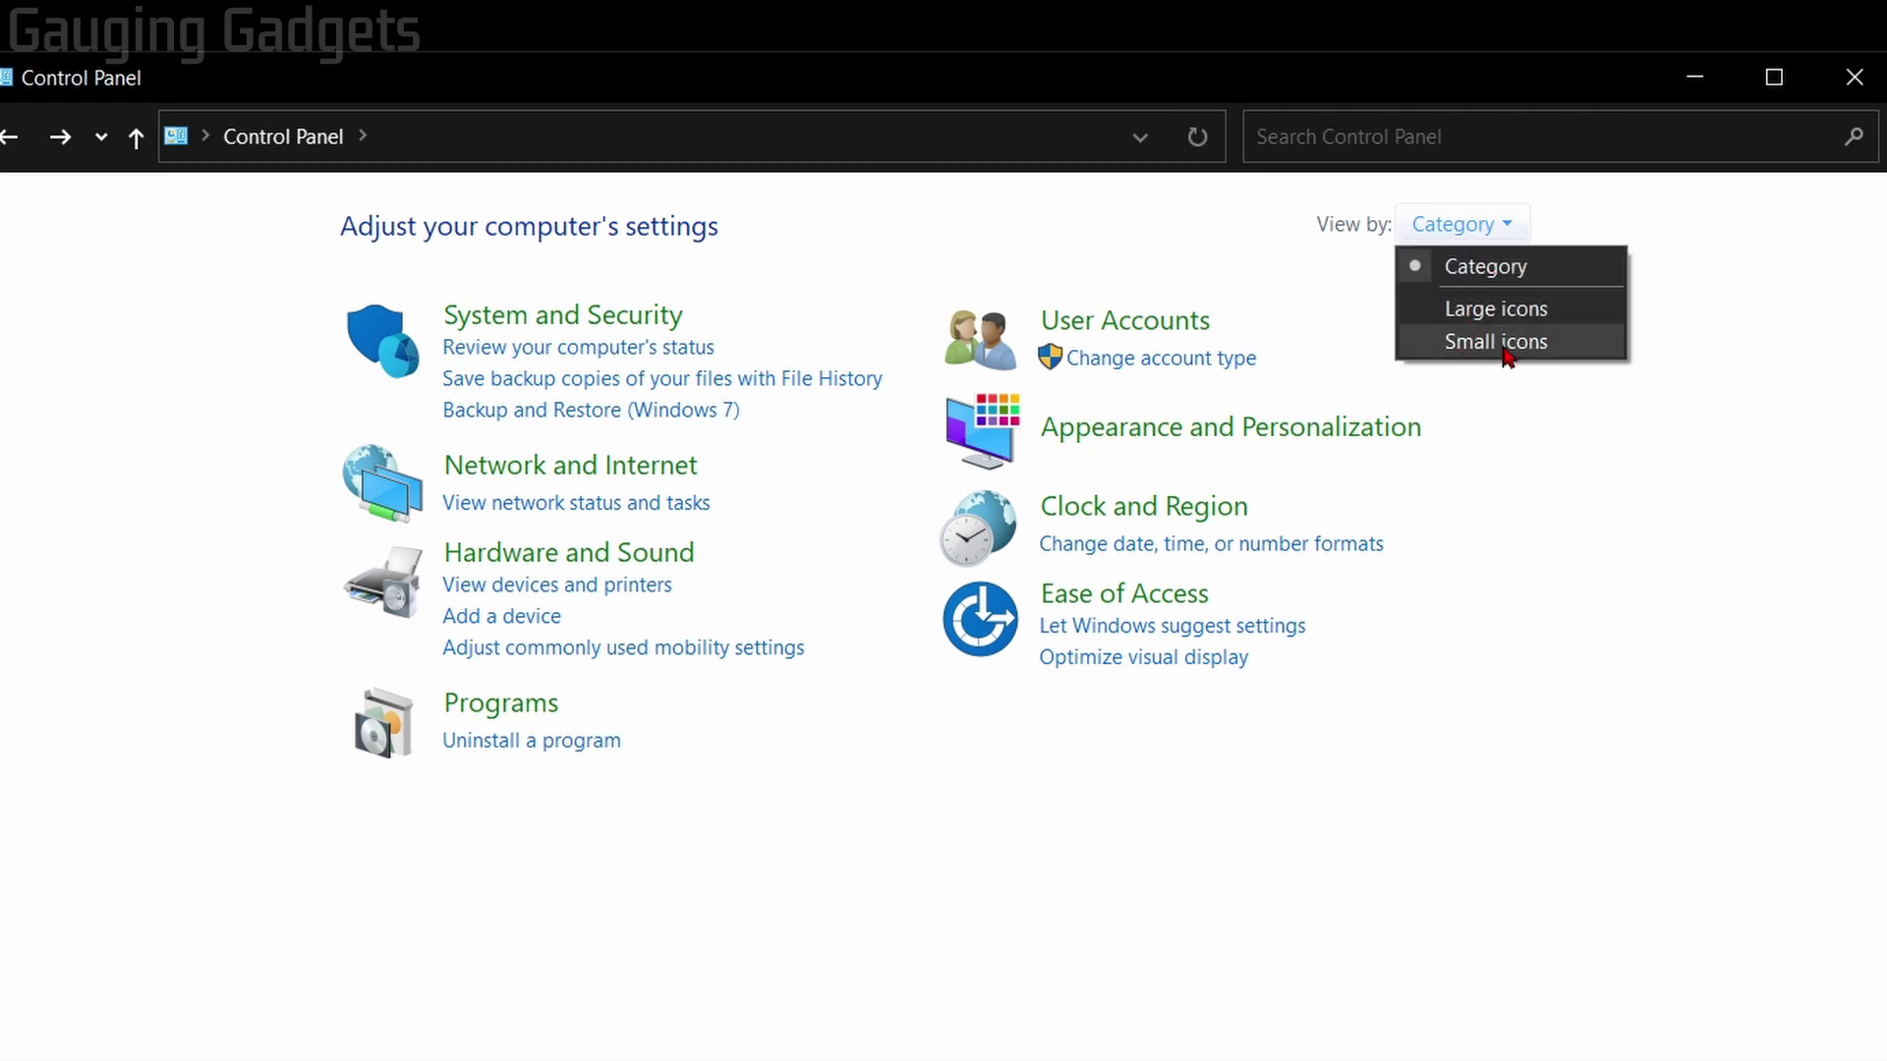
left_click(1507, 354)
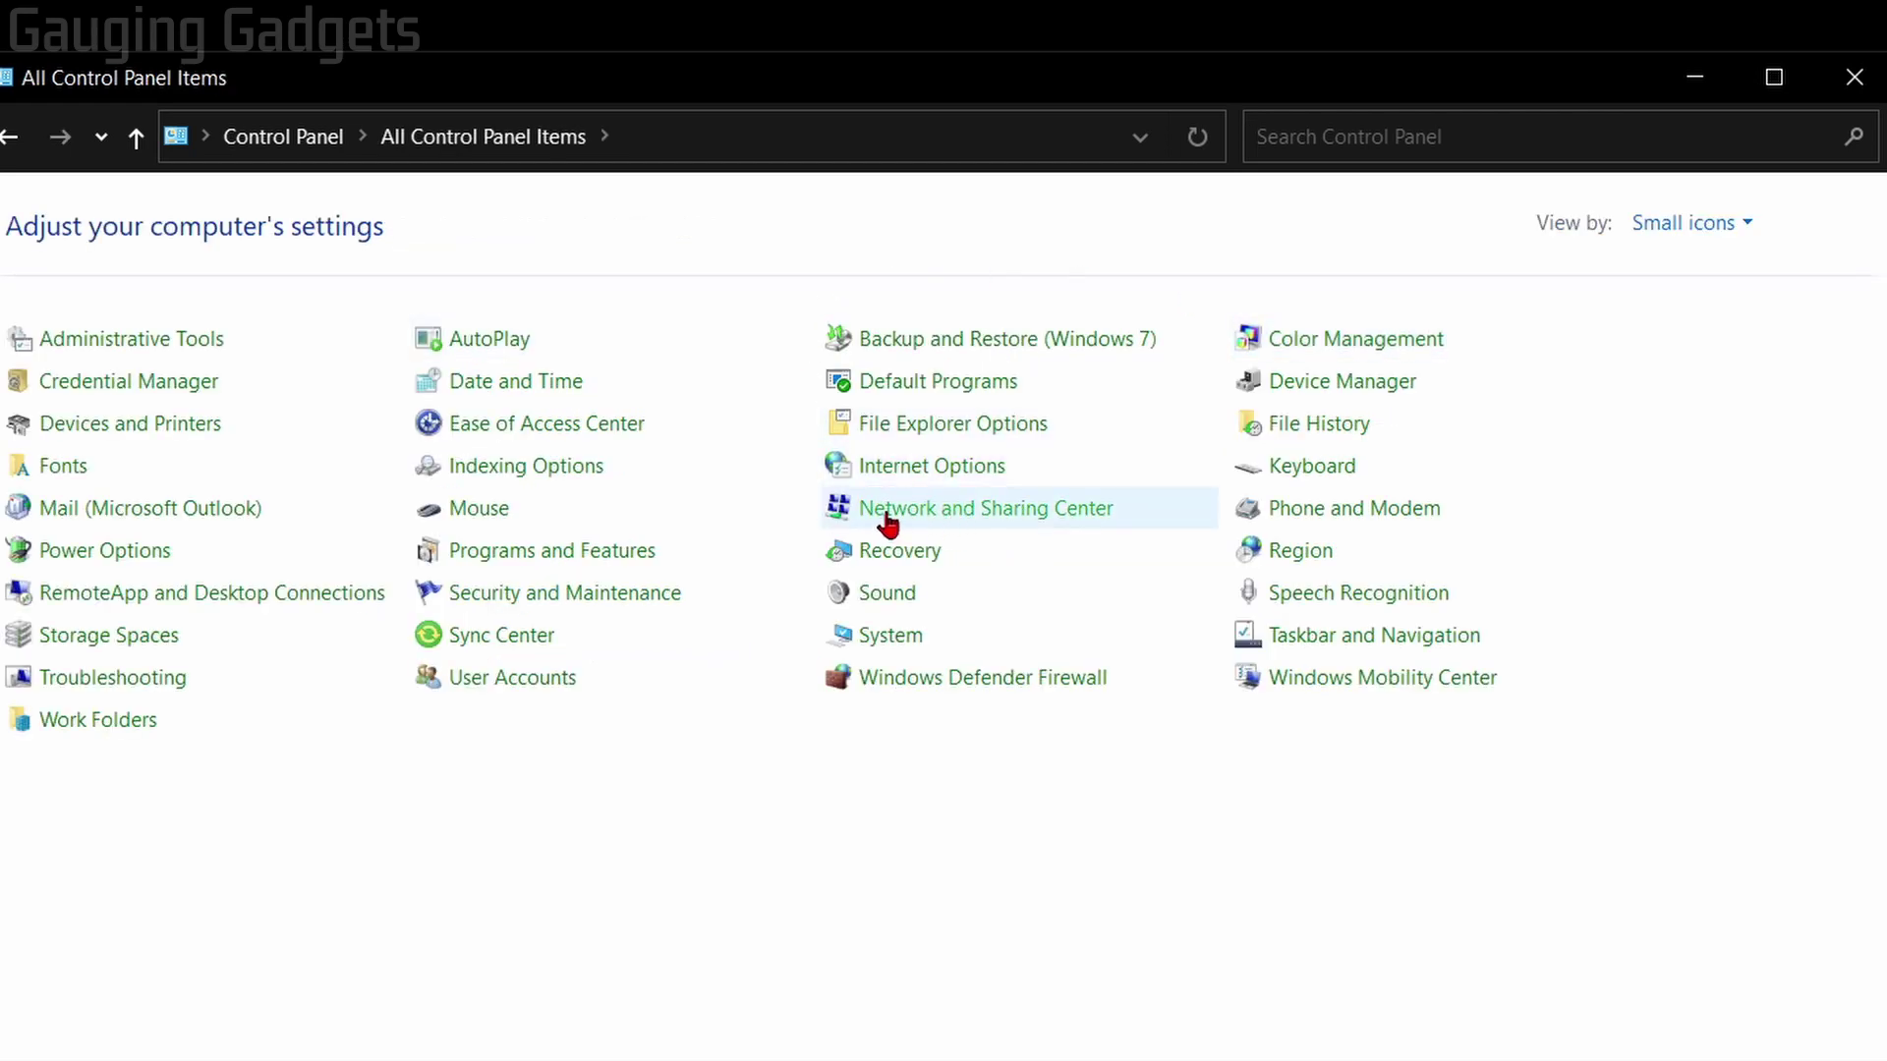
left_click(1018, 524)
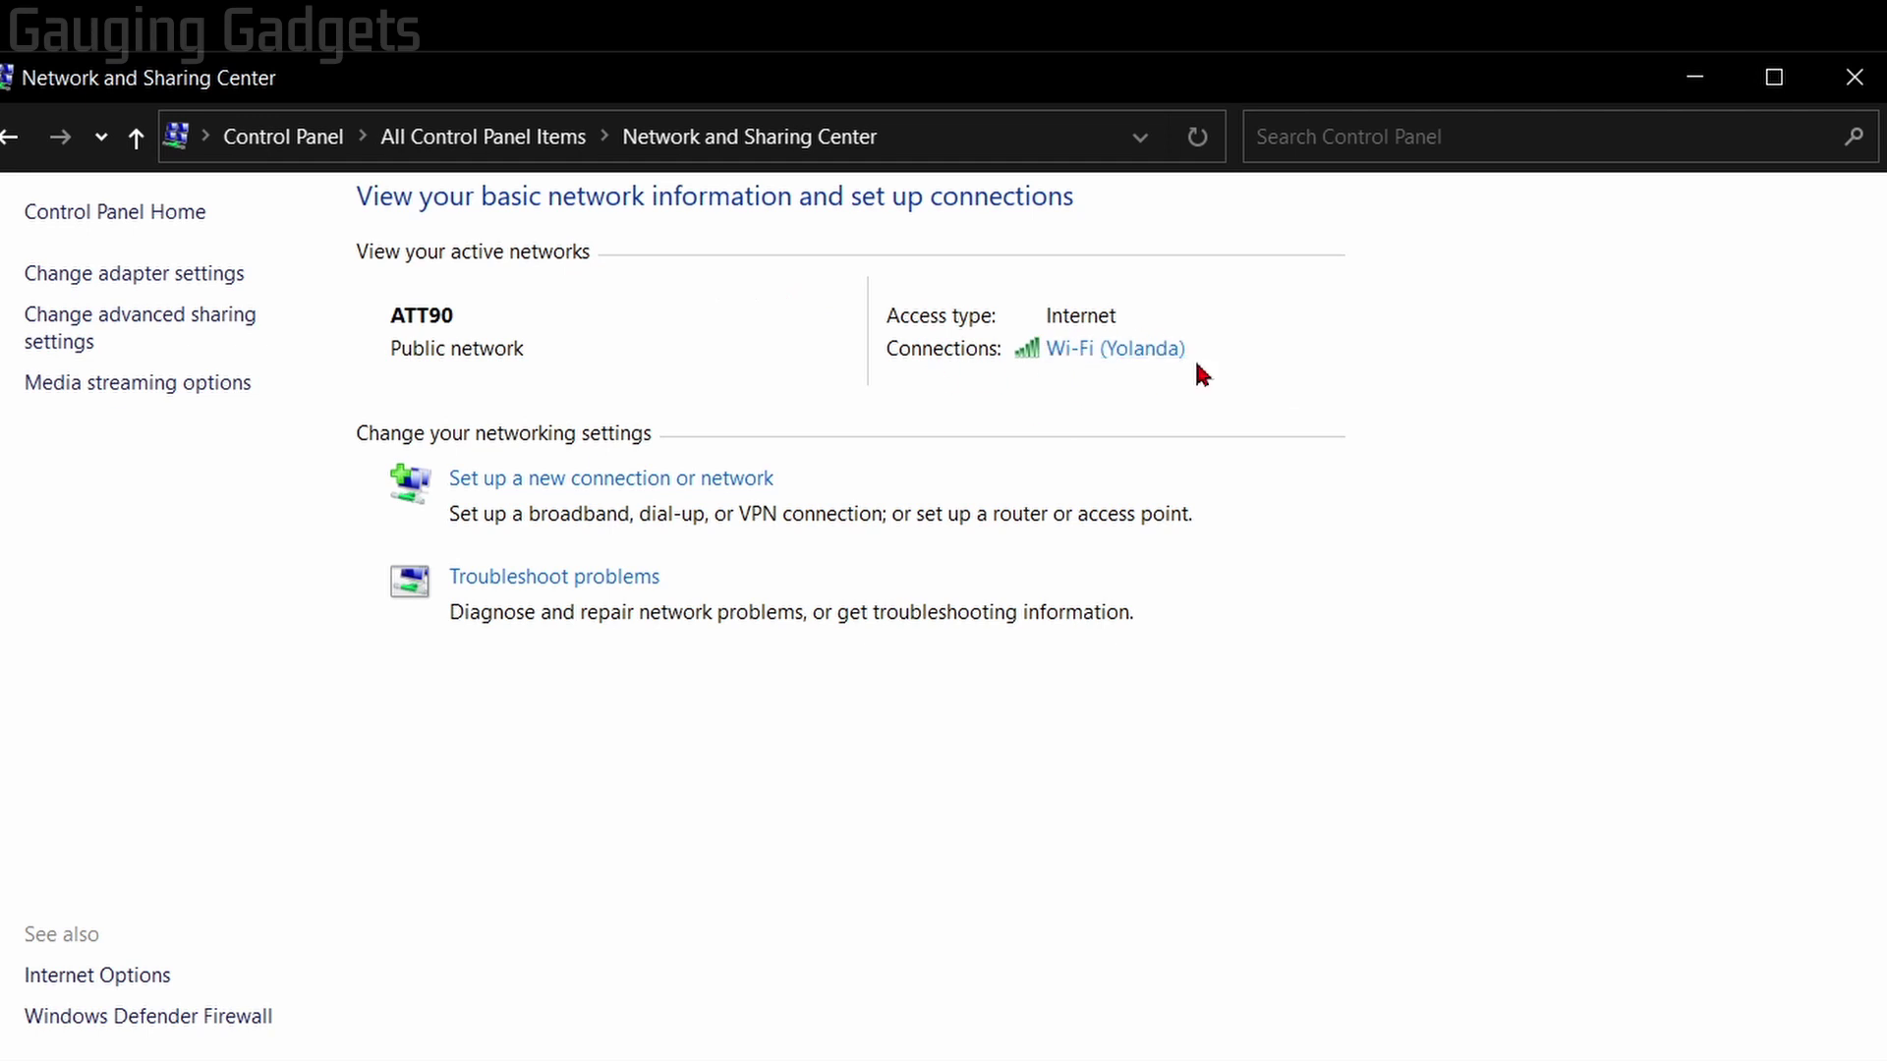
Show the Wi-Fi Status window for the active Wi-Fi connection.
left_click(1133, 354)
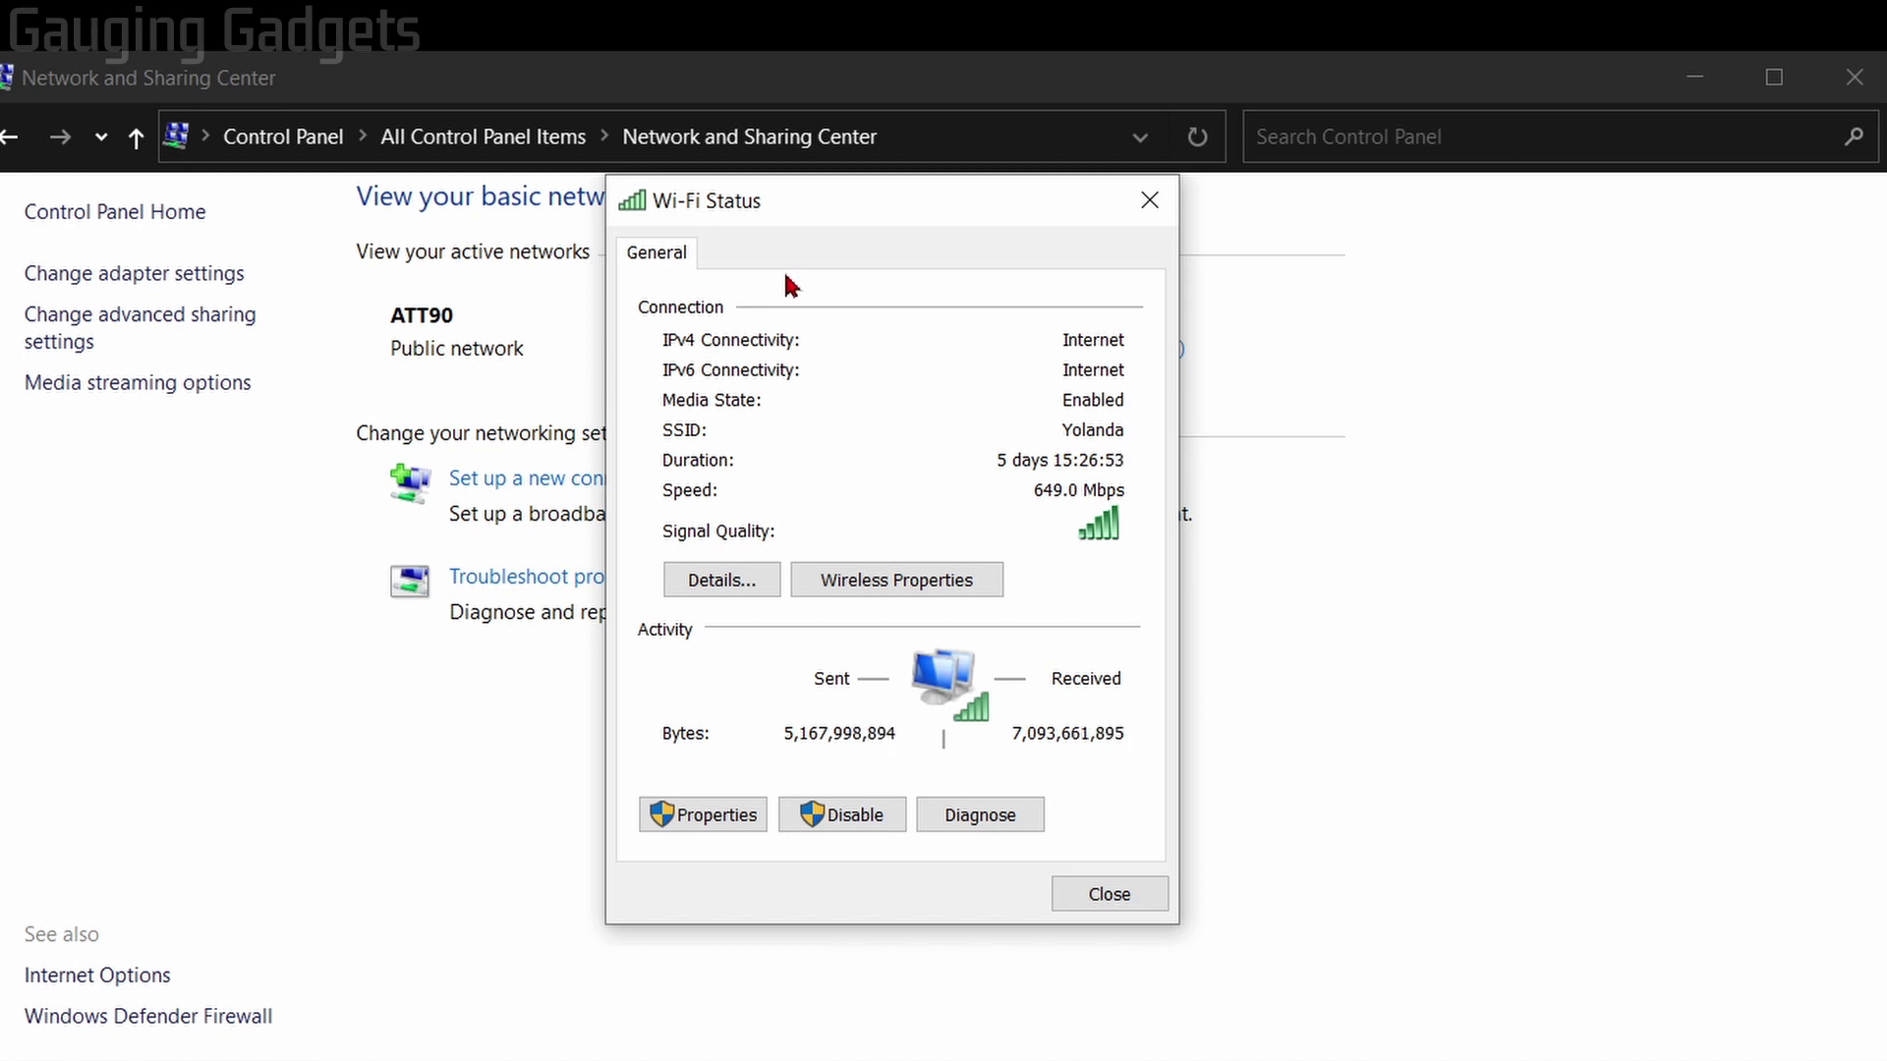
Show the Wireless Network Properties Security tab with the hidden network security key.
left_click(871, 589)
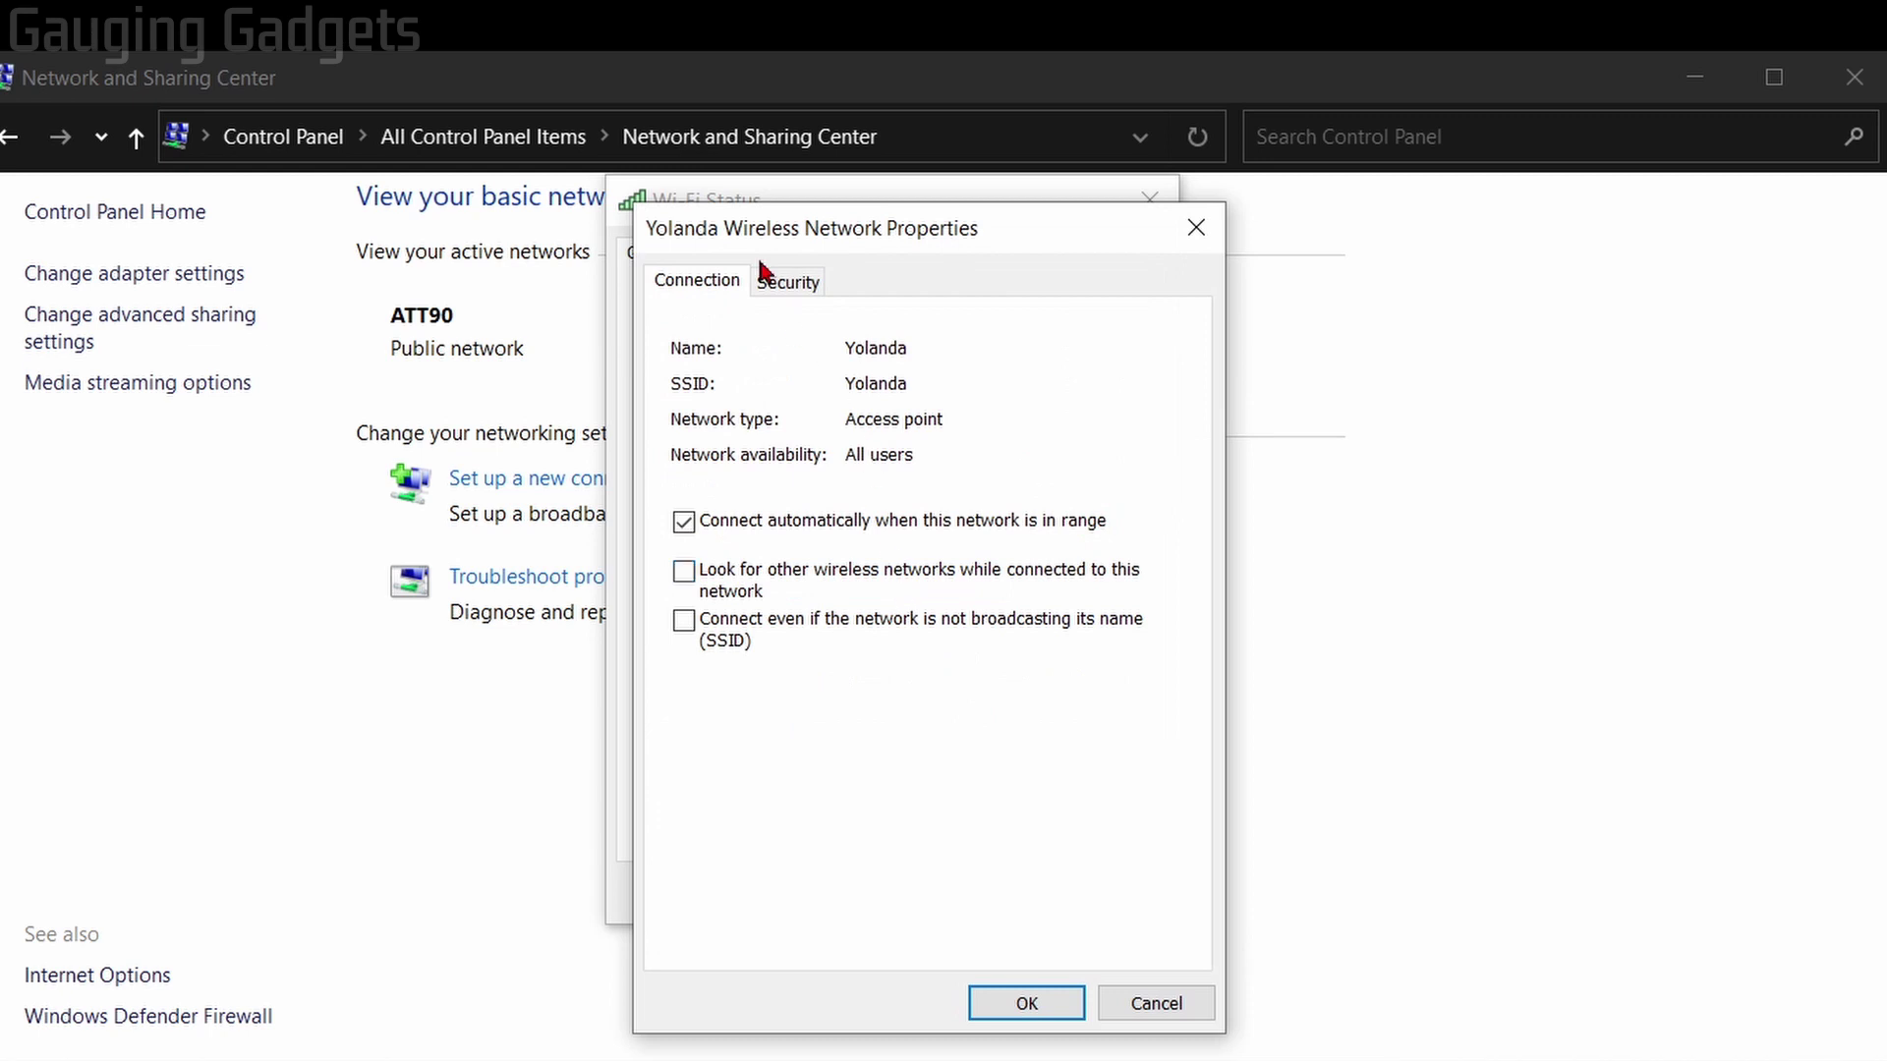
left_click(788, 286)
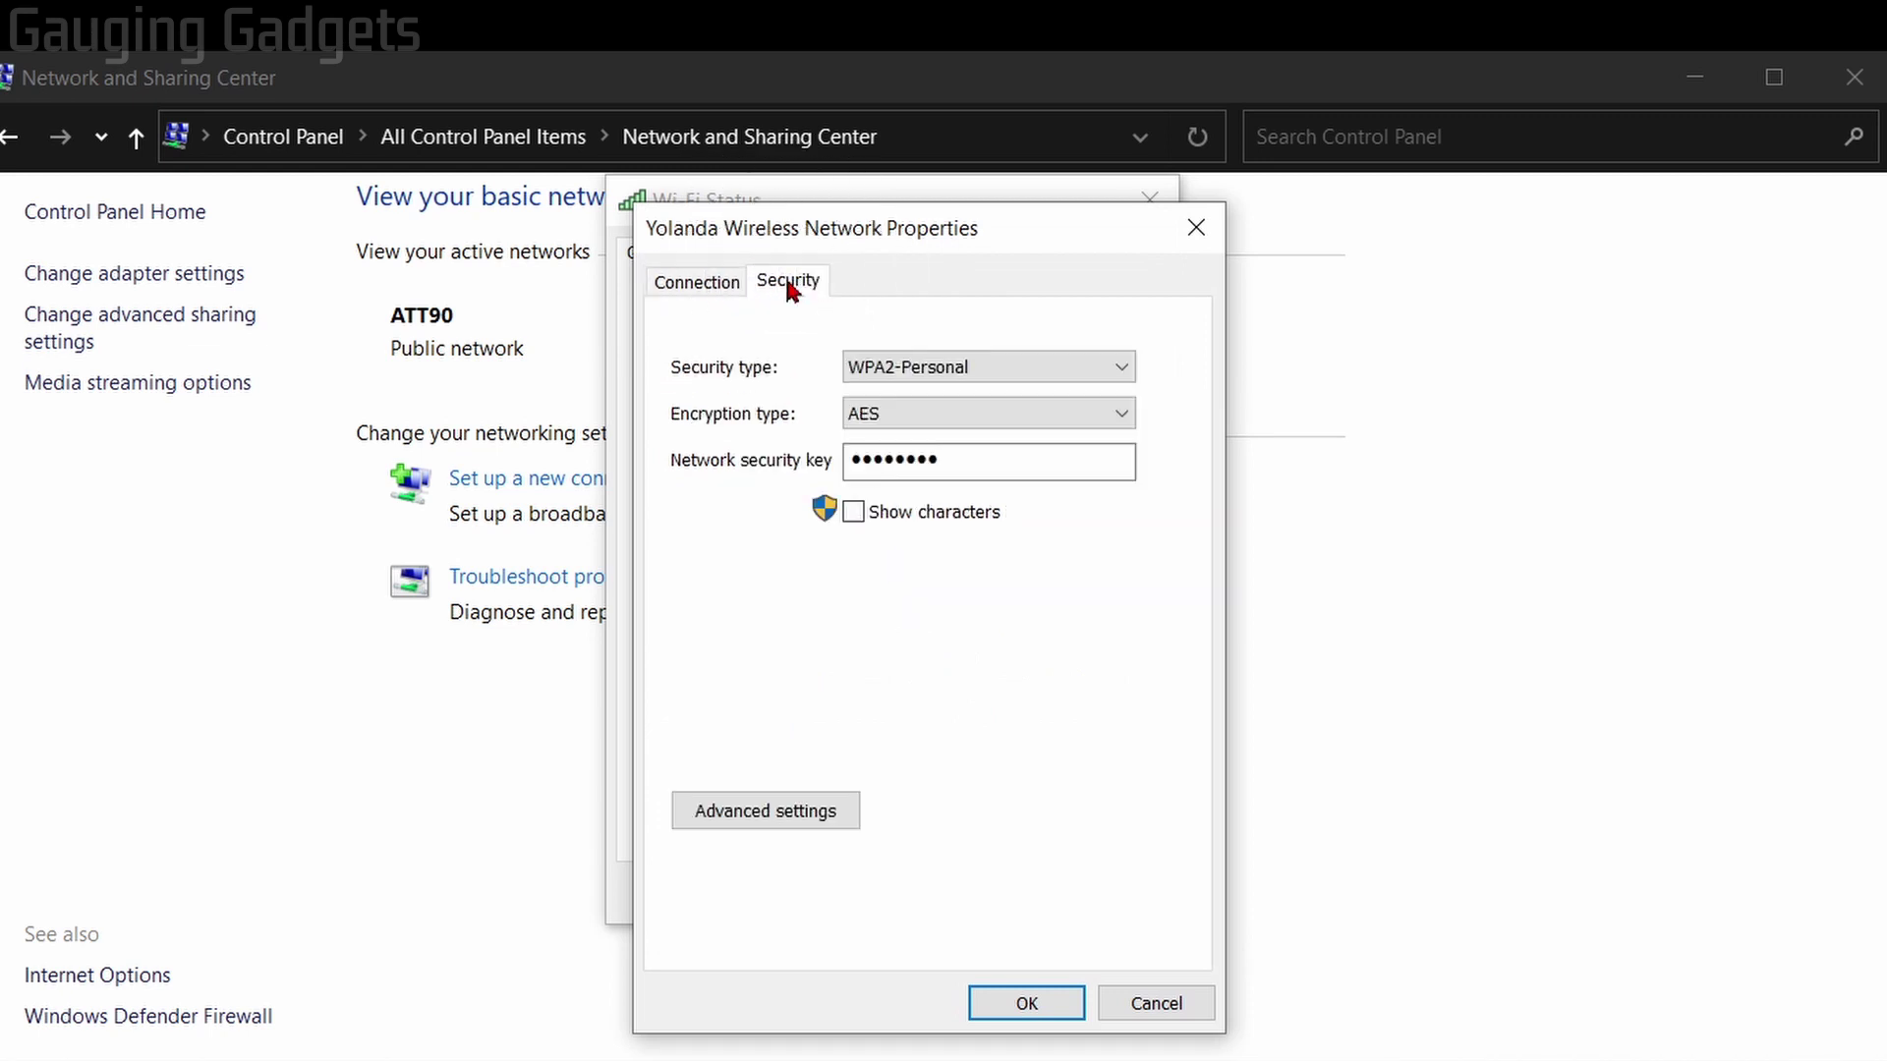